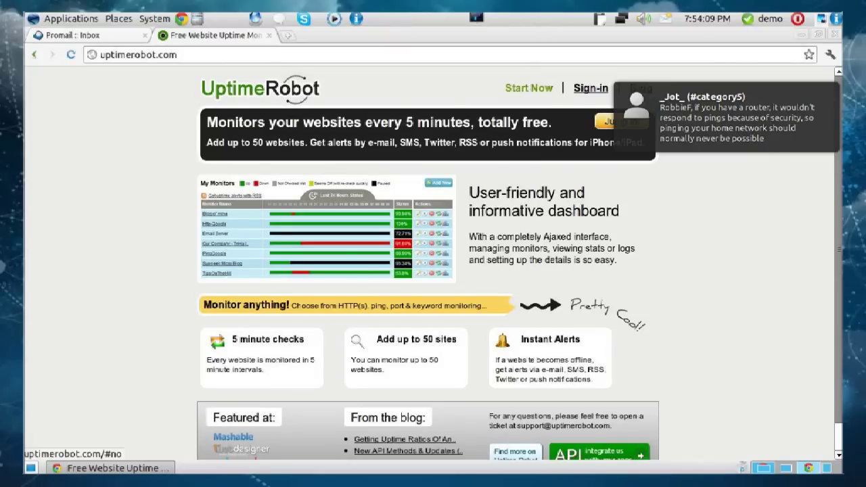
Open the free sign-up form and enter the name Category5 TV and an e-mail address
{"action": "left_click", "coordinate": [529, 88]}
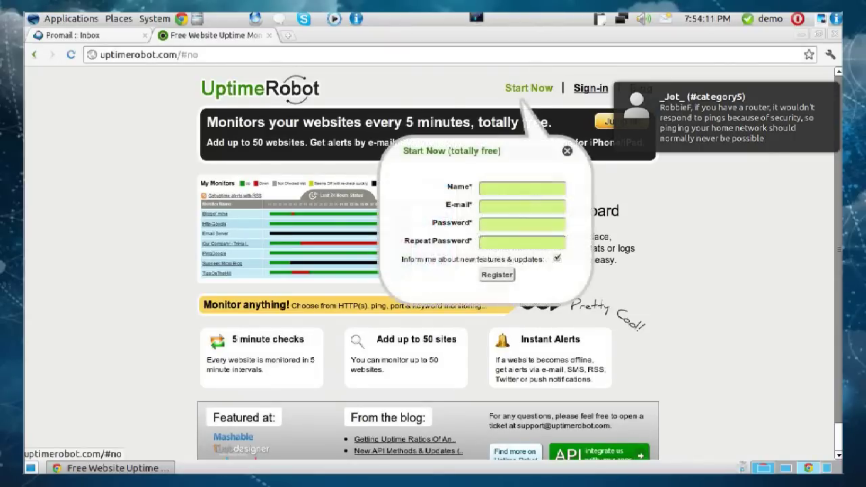
{"action": "left_click", "coordinate": [521, 189]}
{"action": "type", "text": "C"}
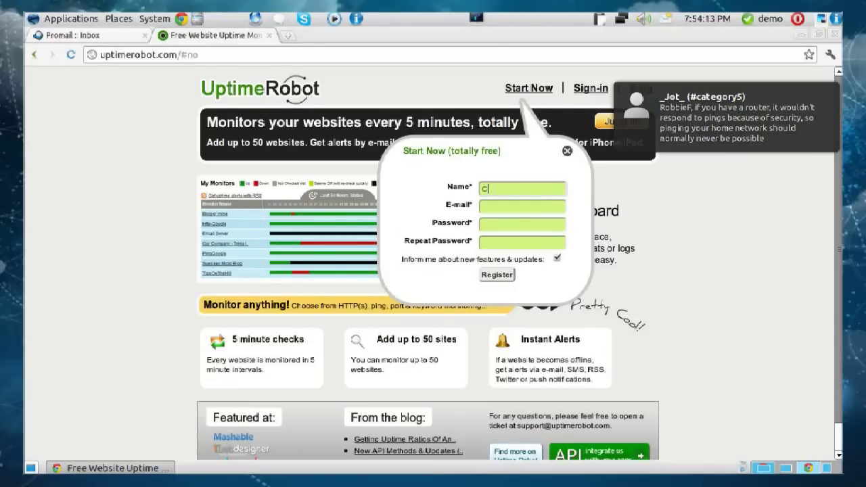
{"action": "type", "text": "ategory5 TV"}
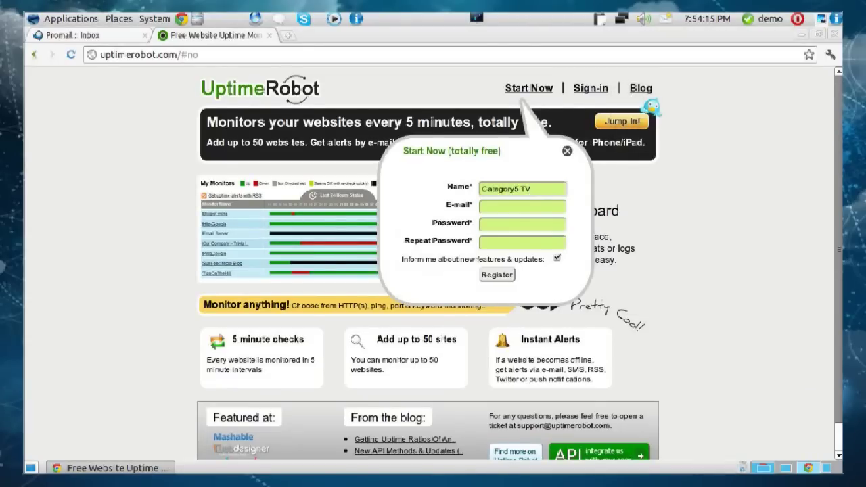
{"action": "key", "text": "Tab"}
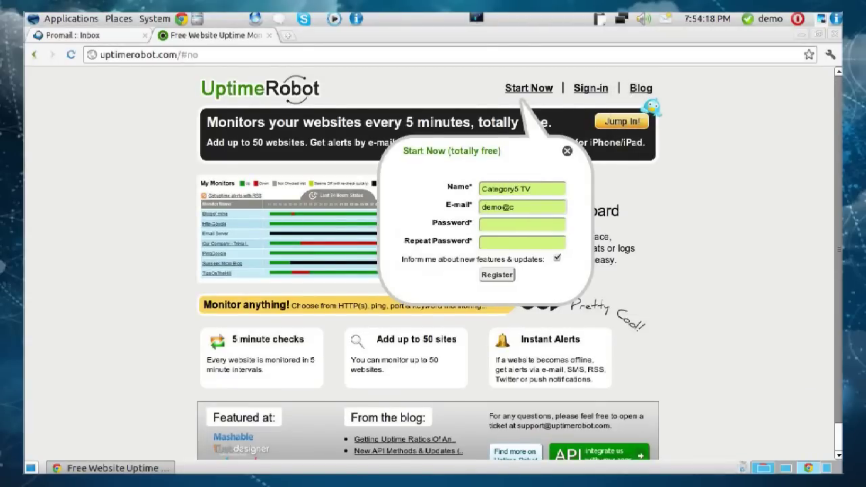
Enter the account password in both password fields and submit the registration
{"action": "left_click", "coordinate": [523, 225]}
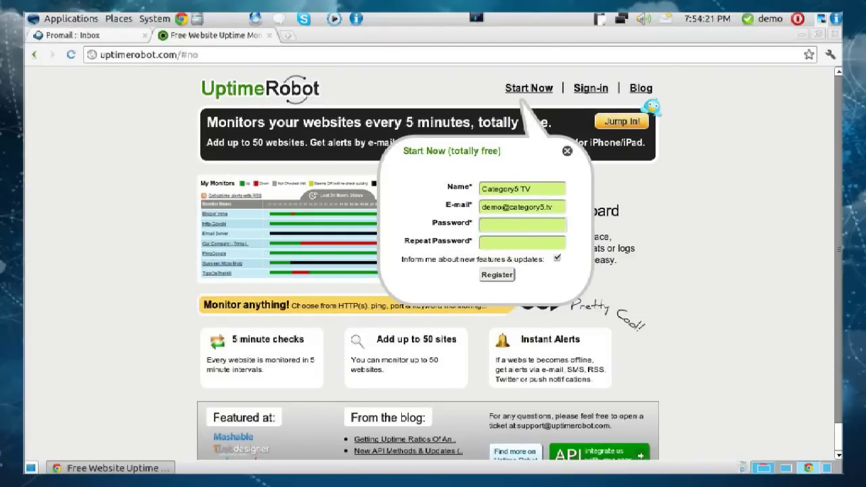
{"action": "type", "text": "*********"}
{"action": "key", "text": "Tab"}
{"action": "type", "text": "*********"}
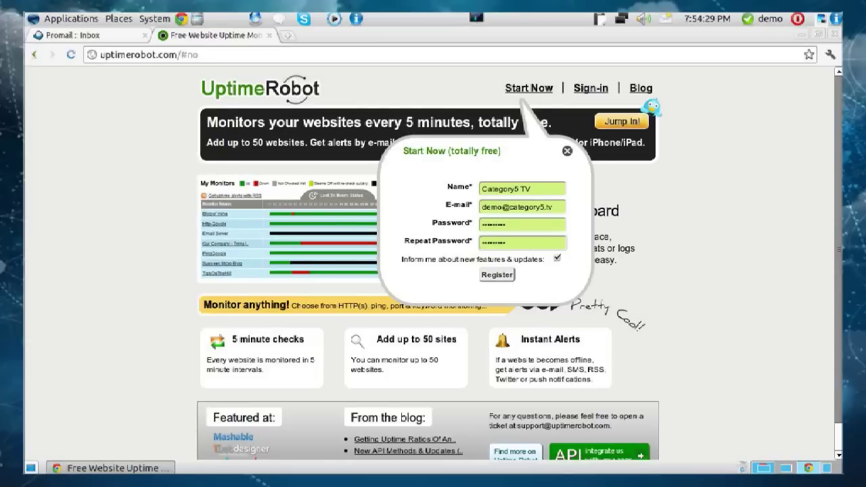
{"action": "double_click", "coordinate": [528, 259]}
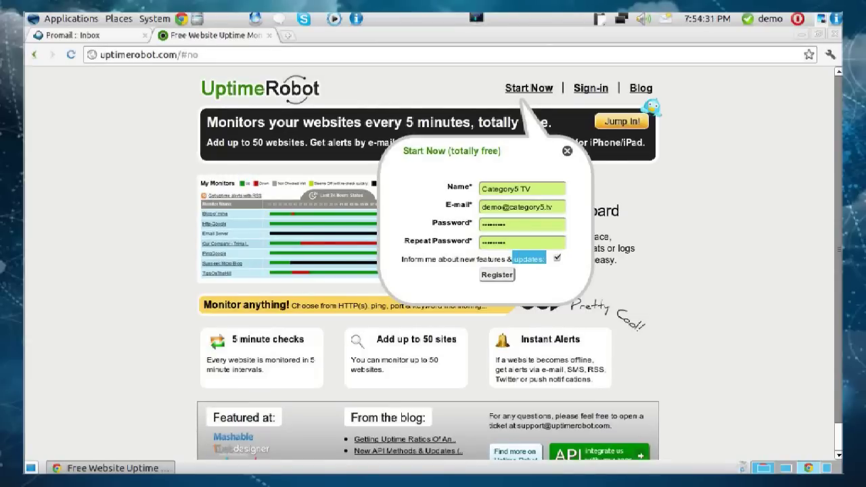
{"action": "left_click", "coordinate": [504, 275]}
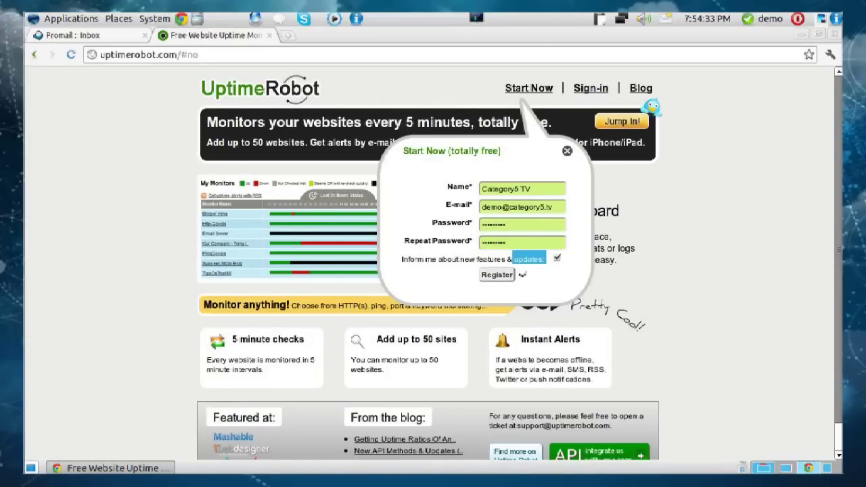
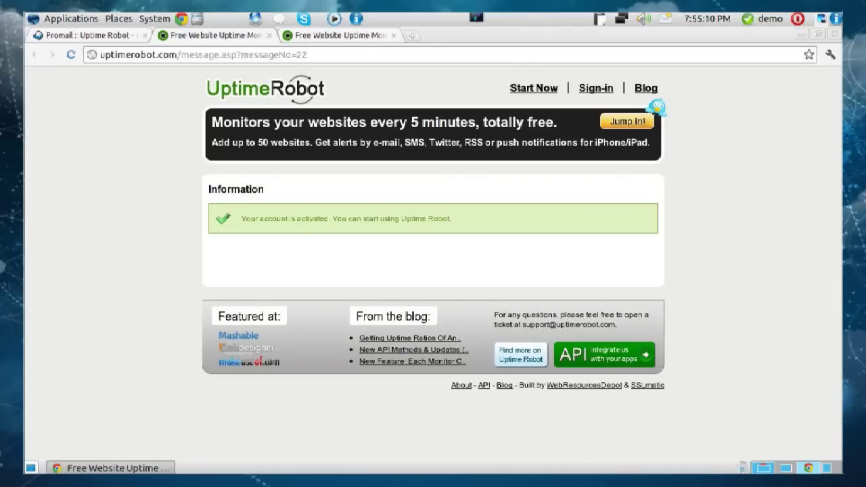
Sign in to UptimeRobot with the account's e-mail and password, leaving Remember Me off
{"action": "left_click", "coordinate": [595, 88]}
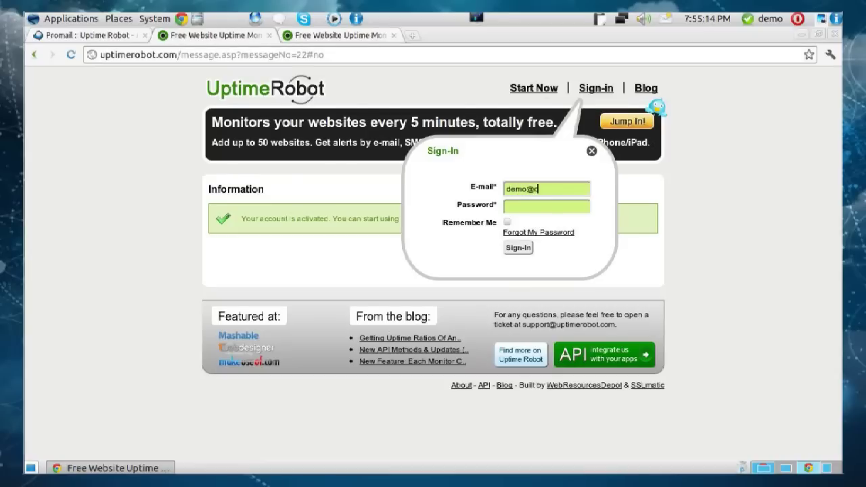
{"action": "left_click", "coordinate": [546, 207]}
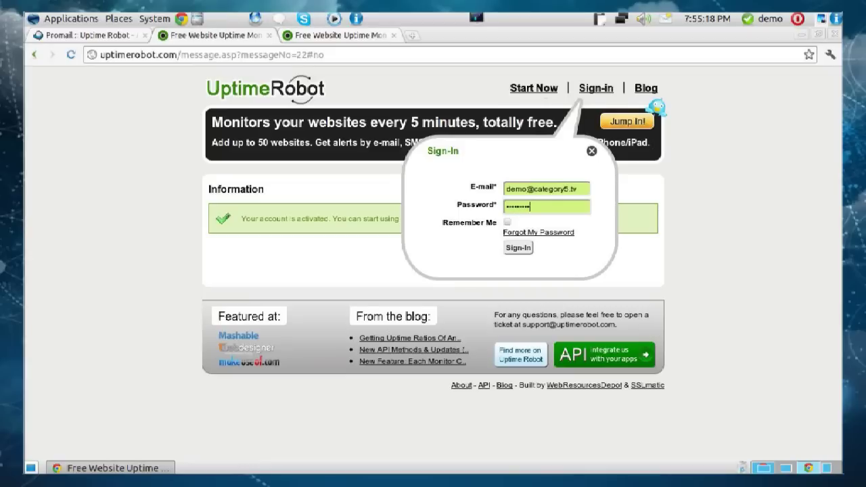
{"action": "left_click", "coordinate": [508, 222]}
{"action": "left_click", "coordinate": [508, 222]}
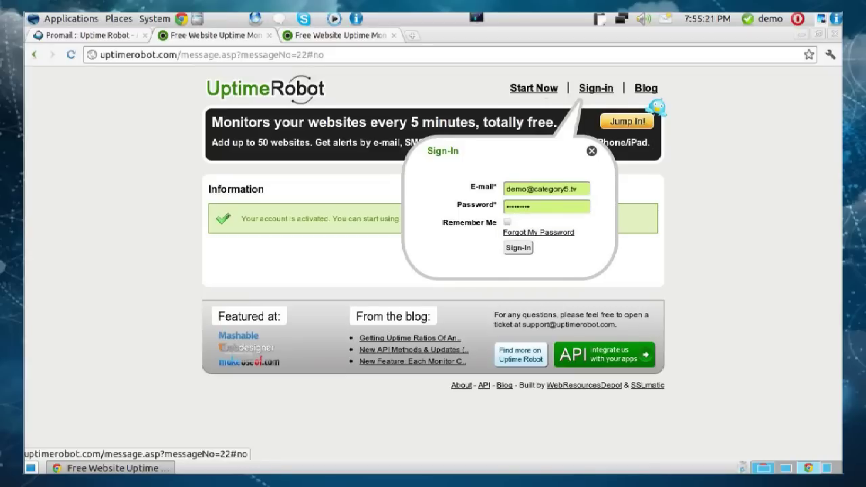
{"action": "left_click", "coordinate": [535, 246]}
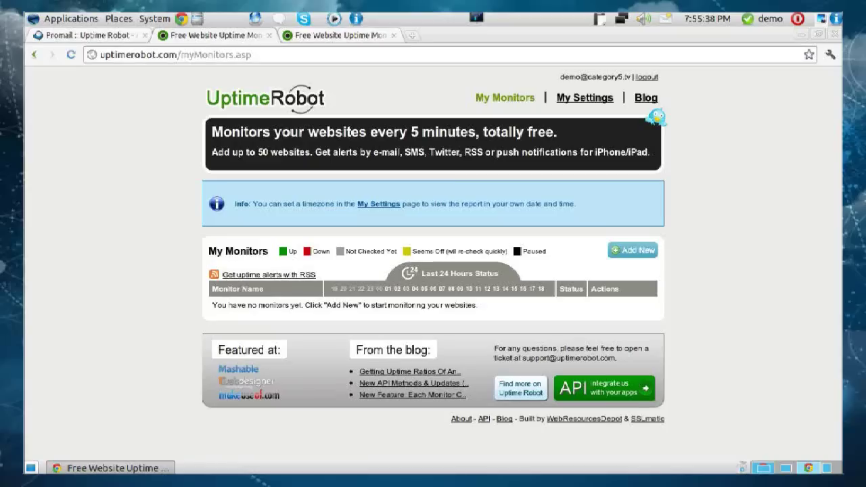
{"action": "left_click", "coordinate": [632, 249]}
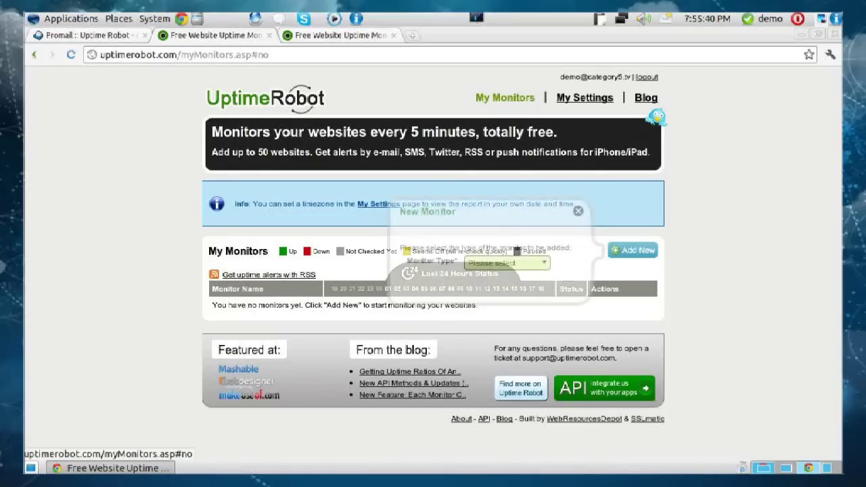
{"action": "left_click", "coordinate": [506, 262]}
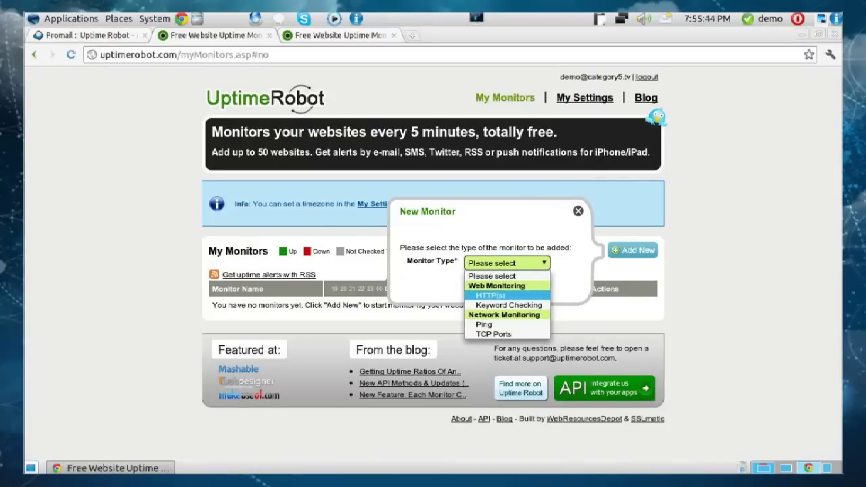
{"action": "left_click", "coordinate": [491, 295]}
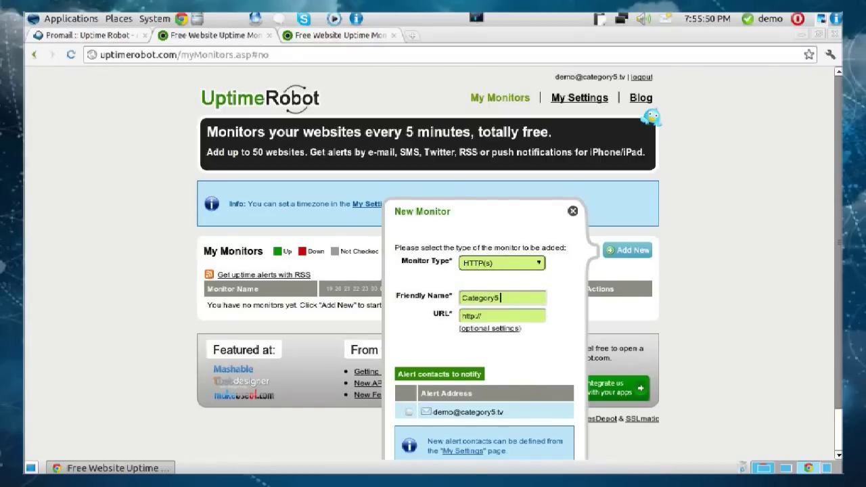
{"action": "left_click", "coordinate": [481, 316]}
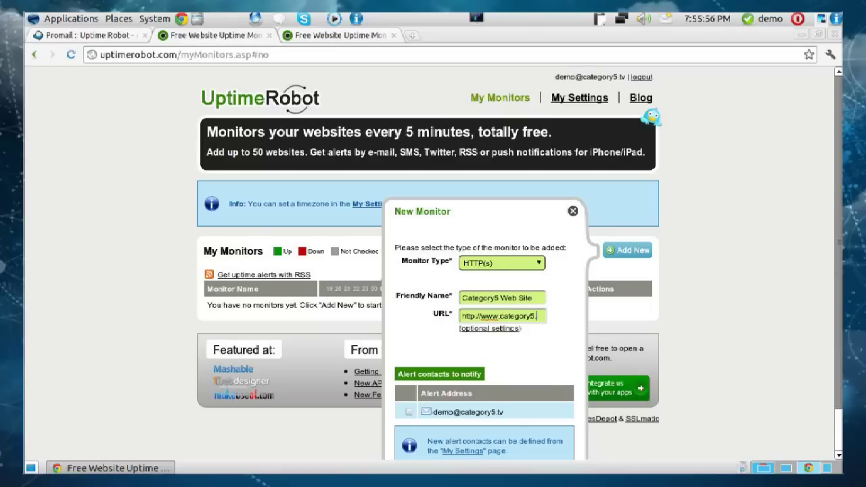
{"action": "left_click", "coordinate": [490, 328]}
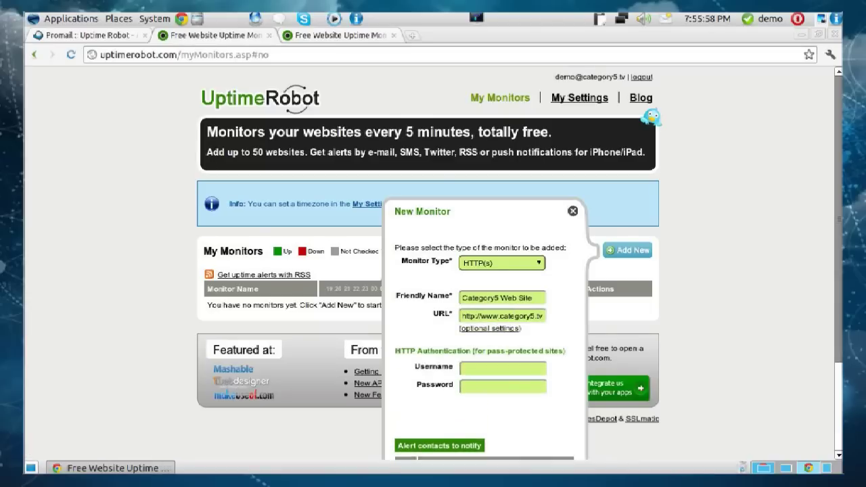
Enable alerts to the account's e-mail contact and save the website monitor
{"action": "scroll", "coordinate": [520, 263], "scroll_direction": "down", "scroll_amount": 2}
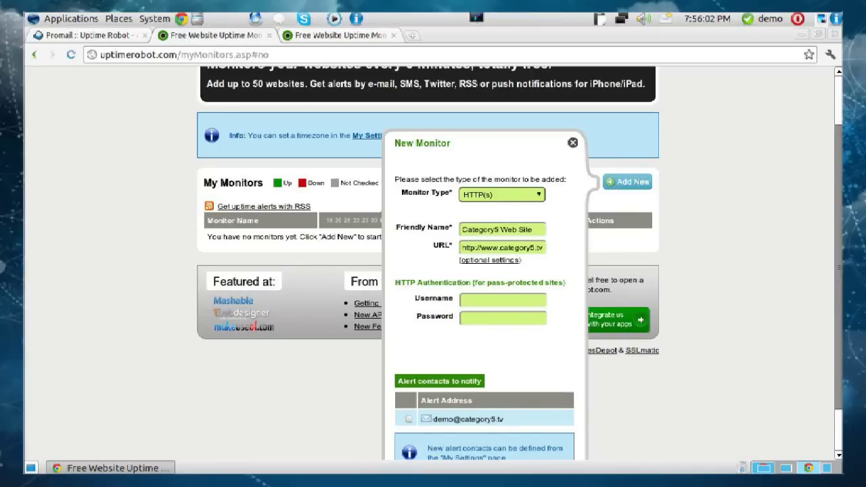
{"action": "scroll", "coordinate": [520, 263], "scroll_direction": "down", "scroll_amount": 2}
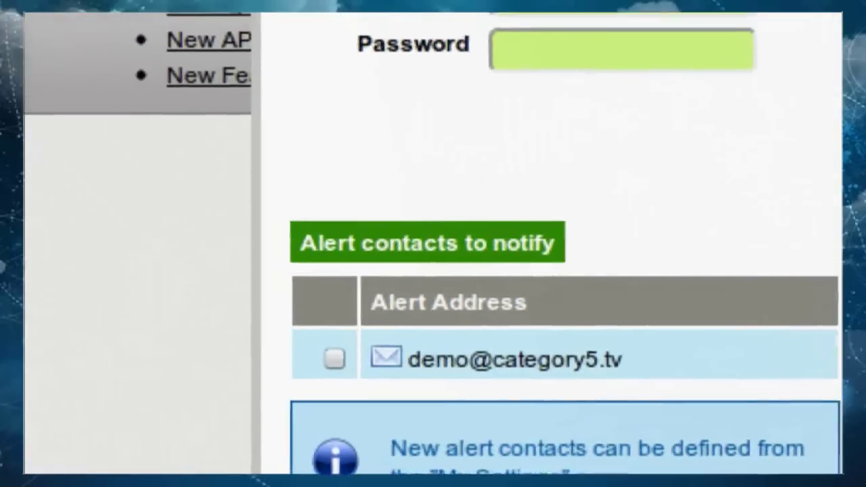
{"action": "left_click_drag", "start_coordinate": [433, 360], "coordinate": [596, 360]}
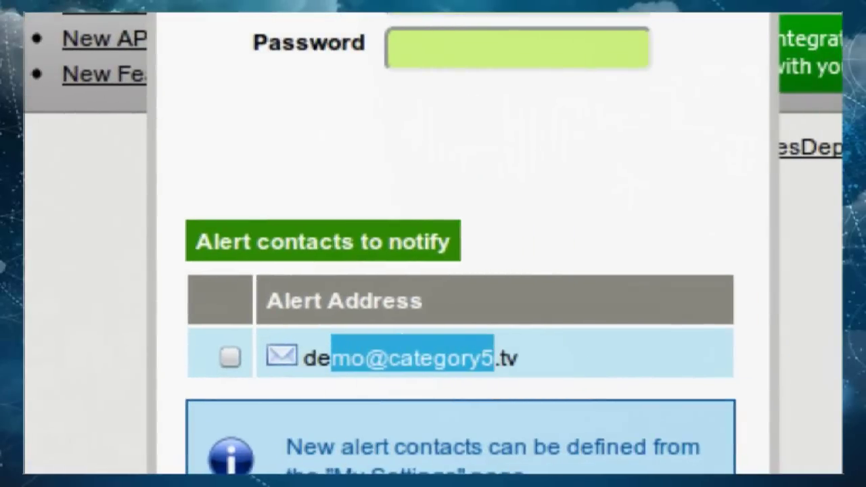
{"action": "left_click", "coordinate": [596, 360]}
{"action": "left_click", "coordinate": [406, 365]}
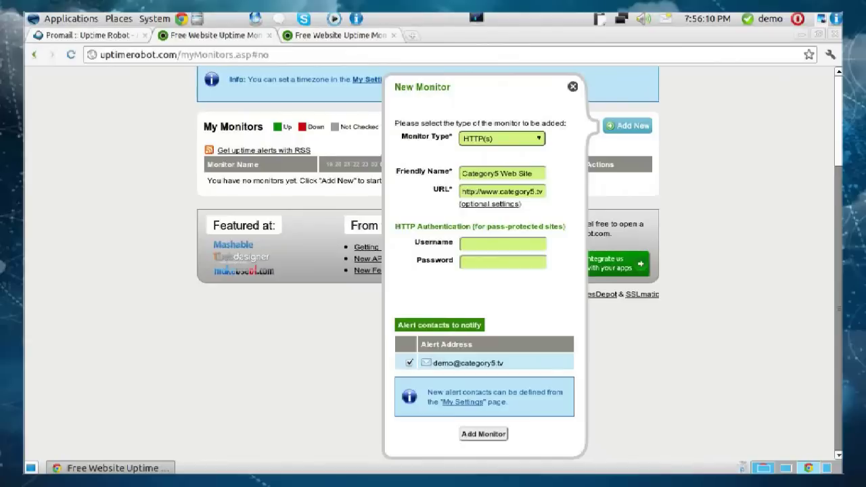
{"action": "left_click", "coordinate": [500, 433]}
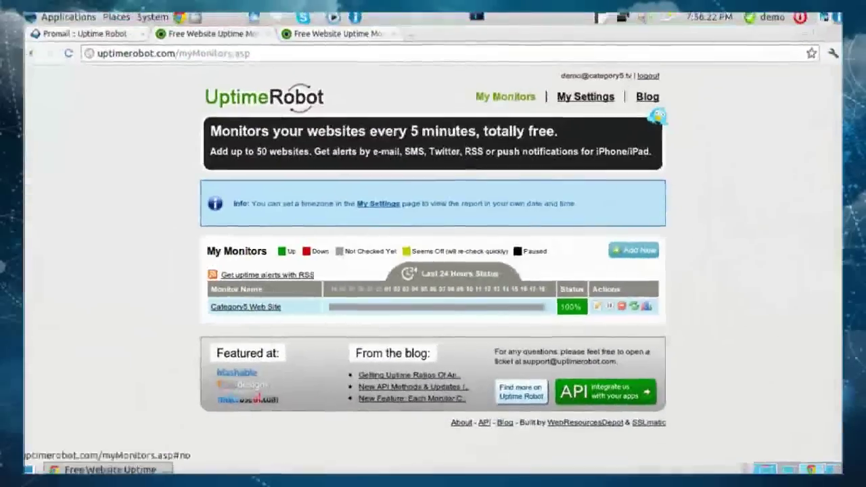
{"action": "left_click", "coordinate": [783, 74]}
Create TCP Ports monitor 'My Email' for mail.category5.tv on IMAP (143), with e-mail alerts
{"action": "left_click", "coordinate": [507, 263]}
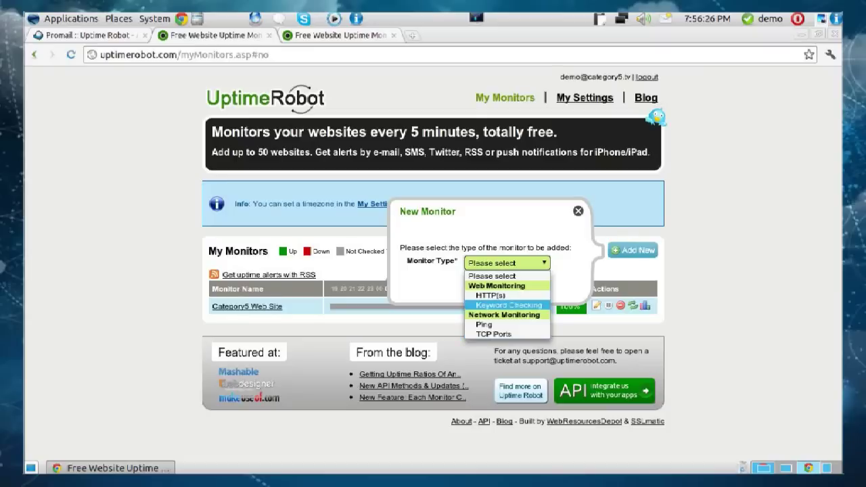
{"action": "left_click", "coordinate": [493, 334]}
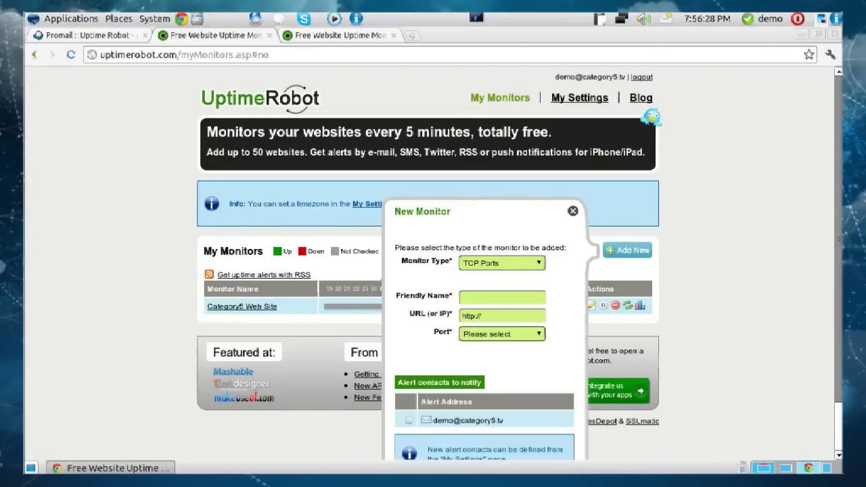
{"action": "left_click", "coordinate": [467, 297]}
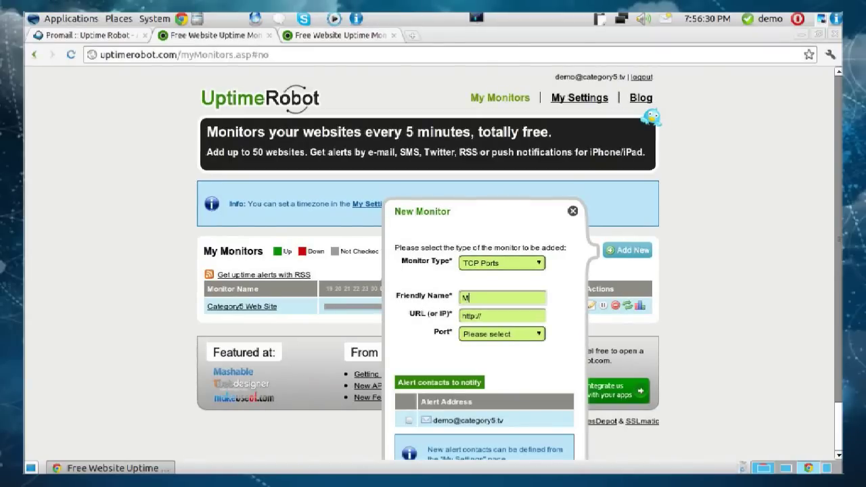
{"action": "left_click", "coordinate": [481, 316]}
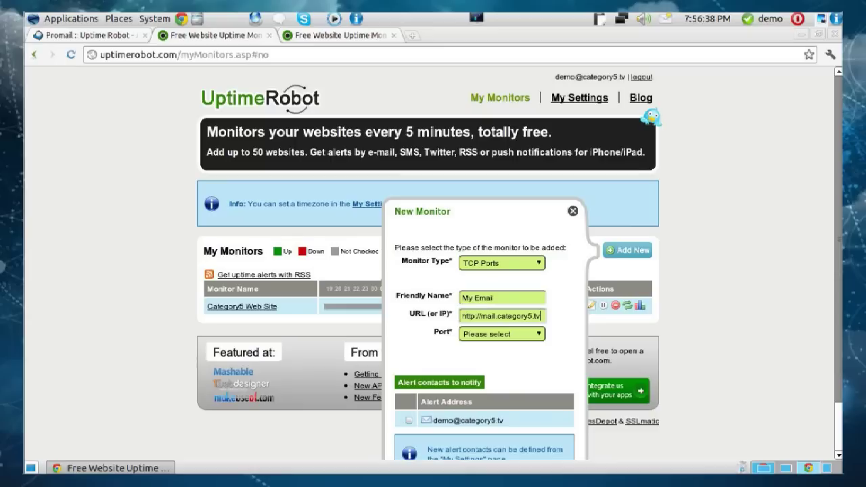
{"action": "left_click", "coordinate": [502, 334]}
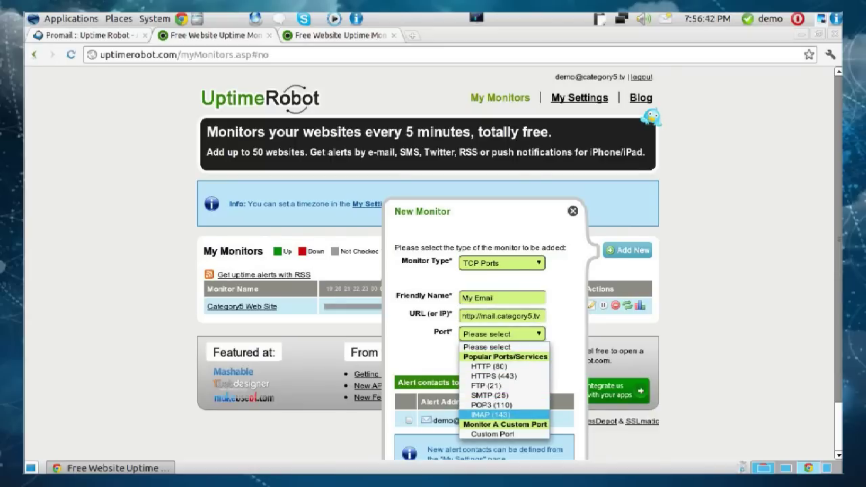
{"action": "left_click", "coordinate": [486, 414]}
{"action": "left_click", "coordinate": [409, 420]}
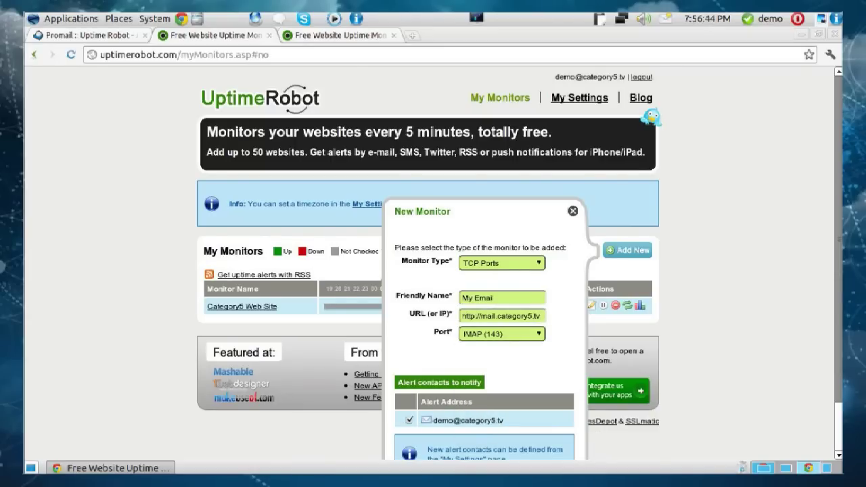
{"action": "scroll", "coordinate": [429, 271], "scroll_direction": "down", "scroll_amount": 2}
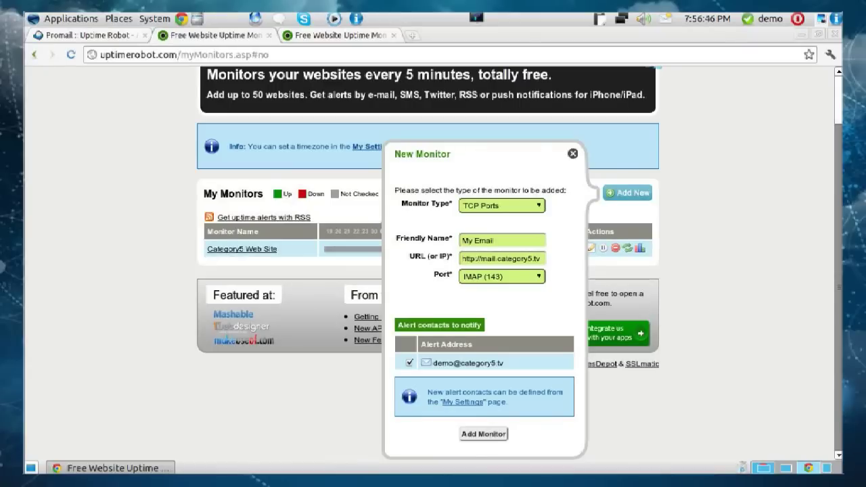
{"action": "left_click", "coordinate": [506, 433]}
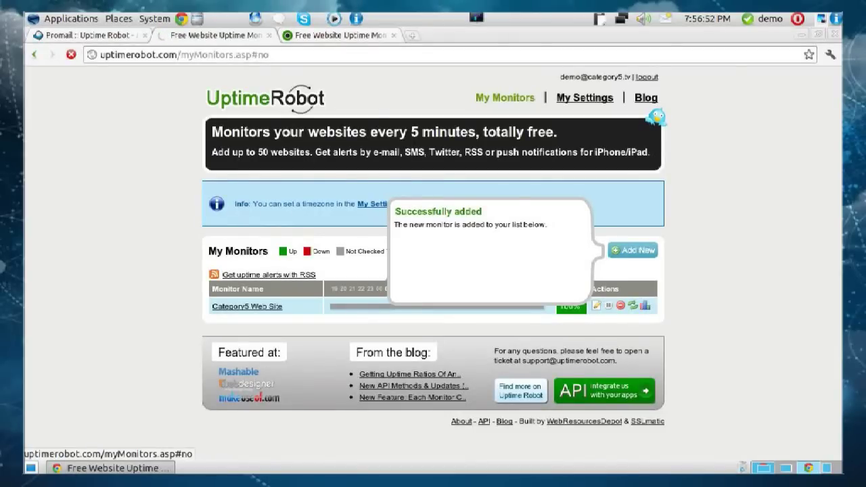
{"action": "left_click", "coordinate": [633, 251]}
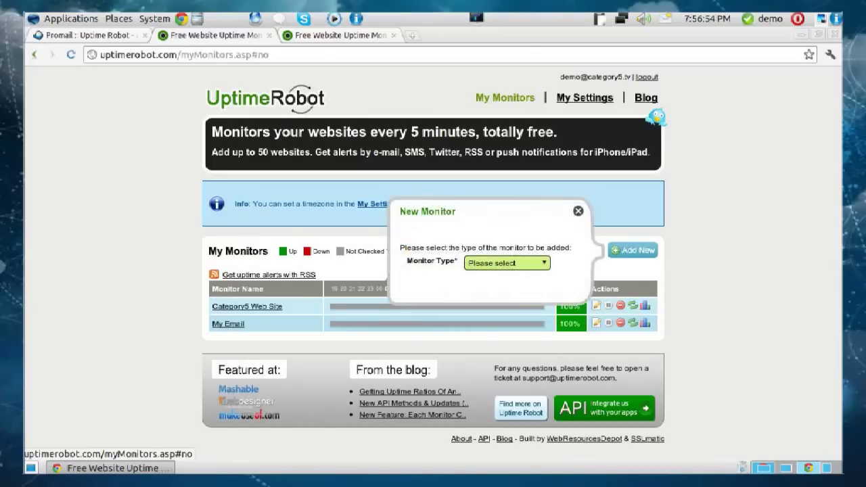
Set the monitor type to Ping and name it 'Category5 is responding'
{"action": "left_click", "coordinate": [507, 263]}
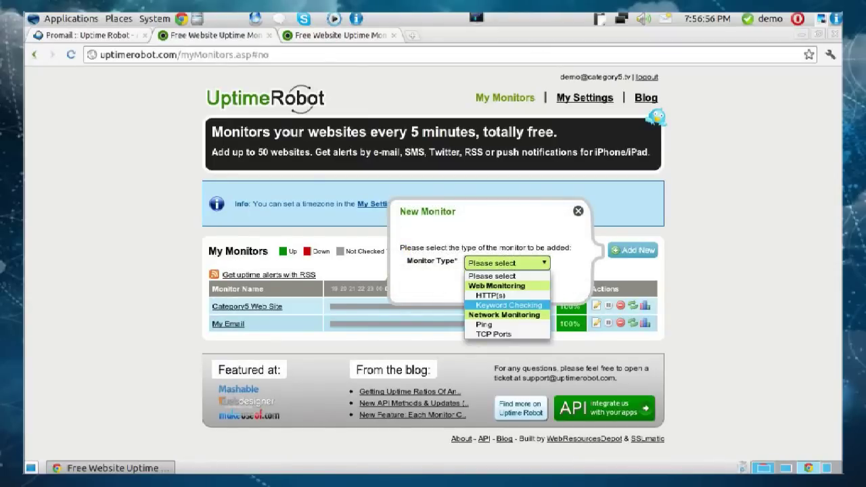
{"action": "left_click", "coordinate": [508, 305]}
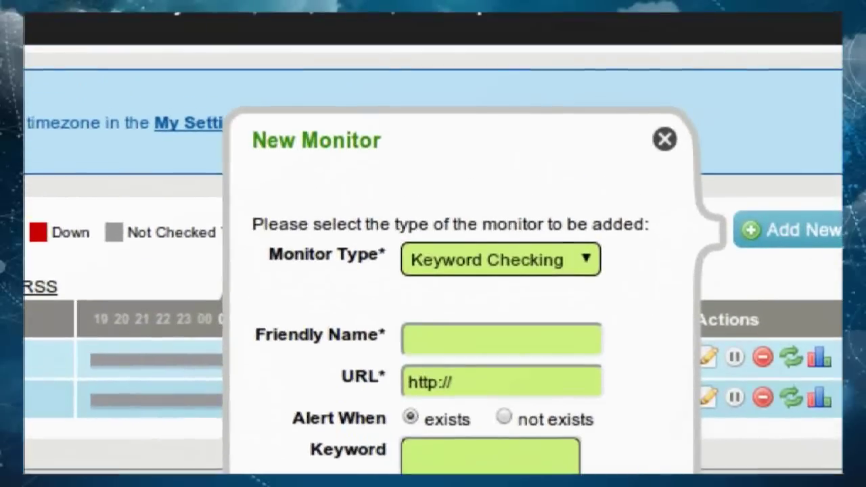
{"action": "left_click", "coordinate": [501, 173]}
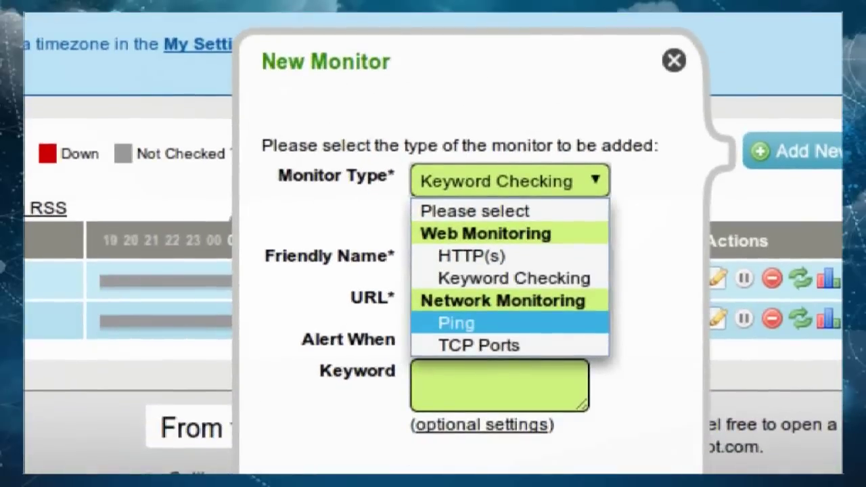
{"action": "left_click", "coordinate": [447, 403]}
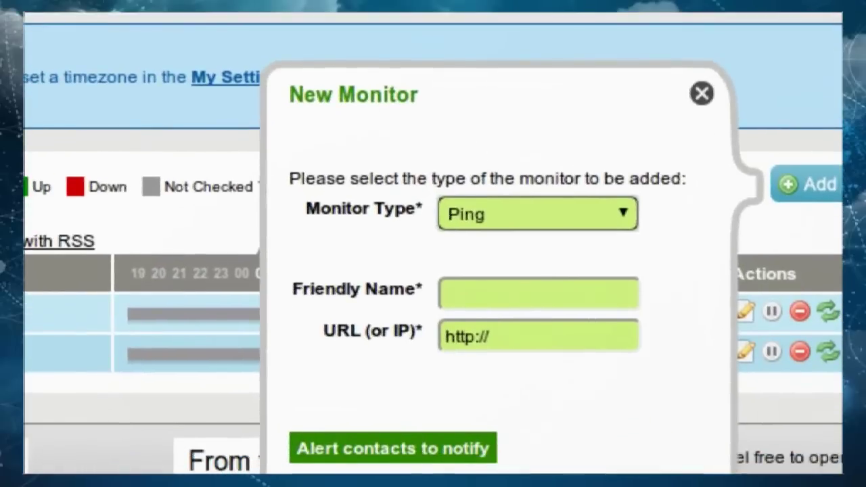
{"action": "left_click", "coordinate": [447, 261]}
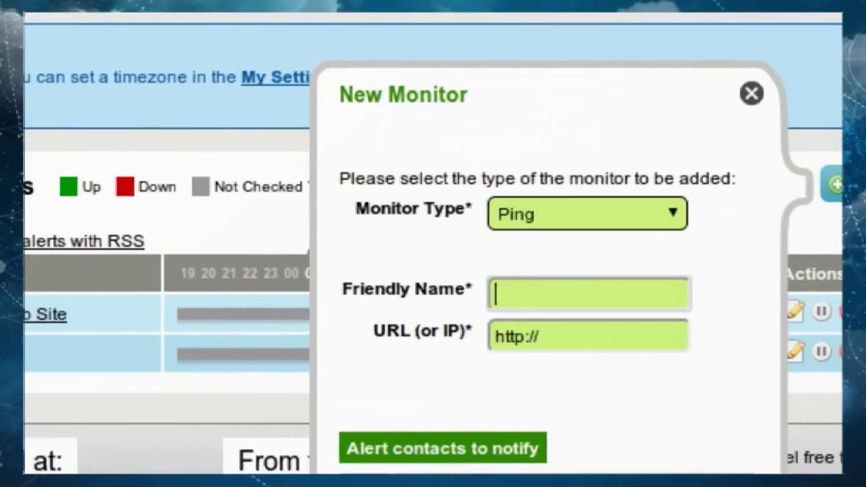
{"action": "type", "text": "C"}
{"action": "key", "text": "BackSpace"}
{"action": "type", "text": "Category5"}
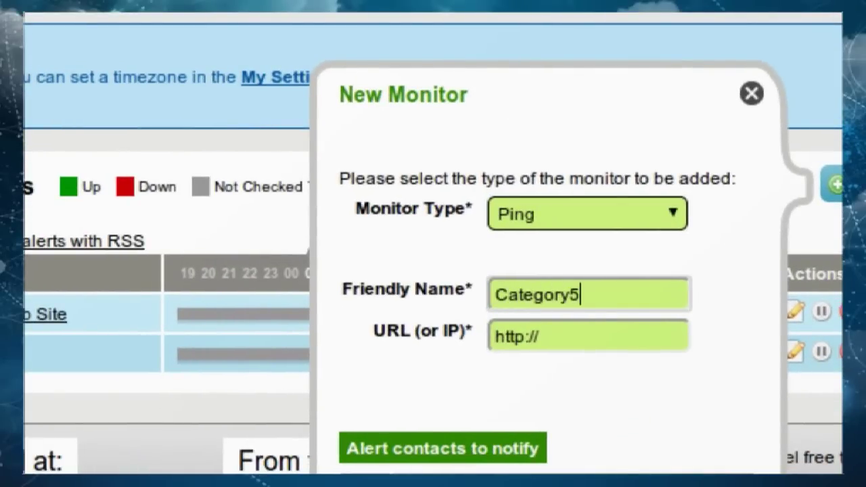
{"action": "type", "text": " is responding"}
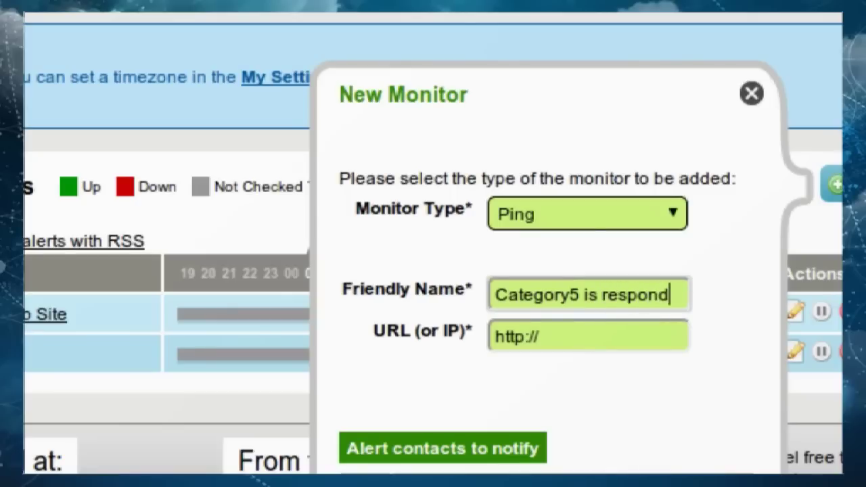
{"action": "key", "text": "Tab"}
{"action": "key", "text": "End"}
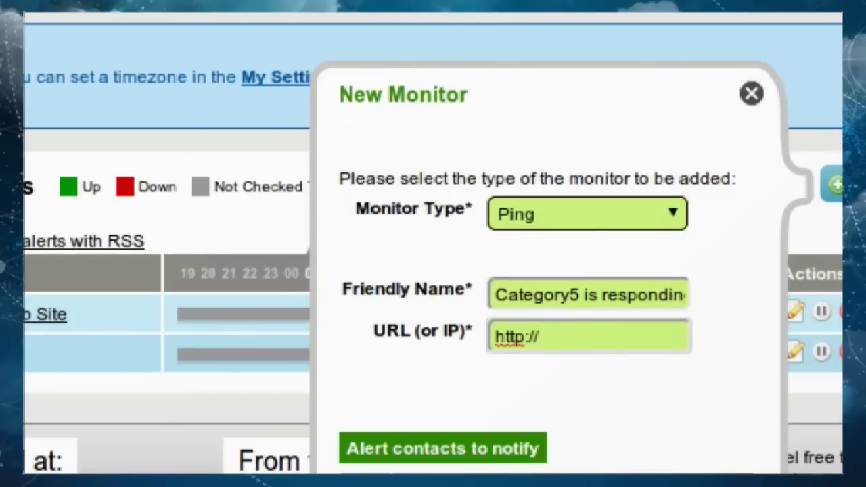
{"action": "type", "text": "www.category5.tv"}
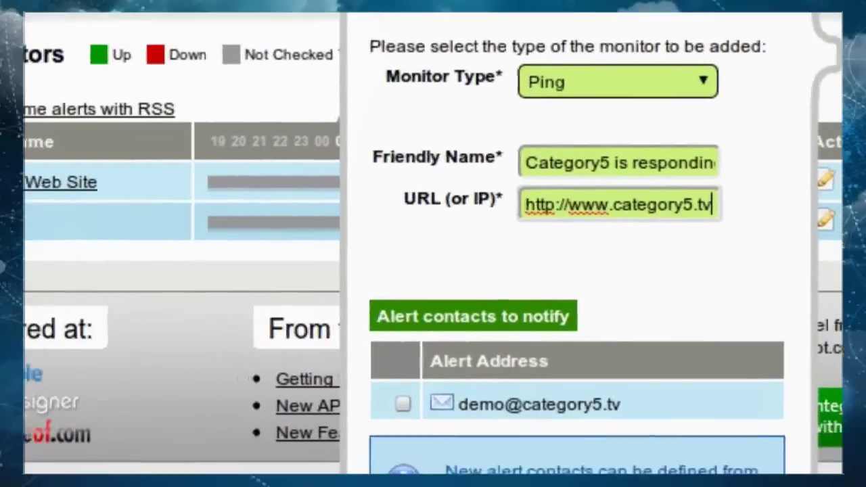
{"action": "key", "text": "Tab"}
{"action": "key", "text": "space"}
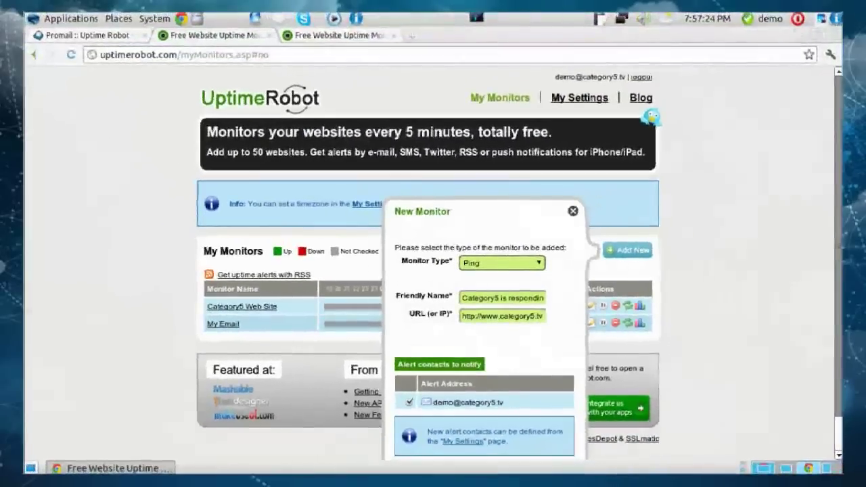
{"action": "key", "text": "Tab"}
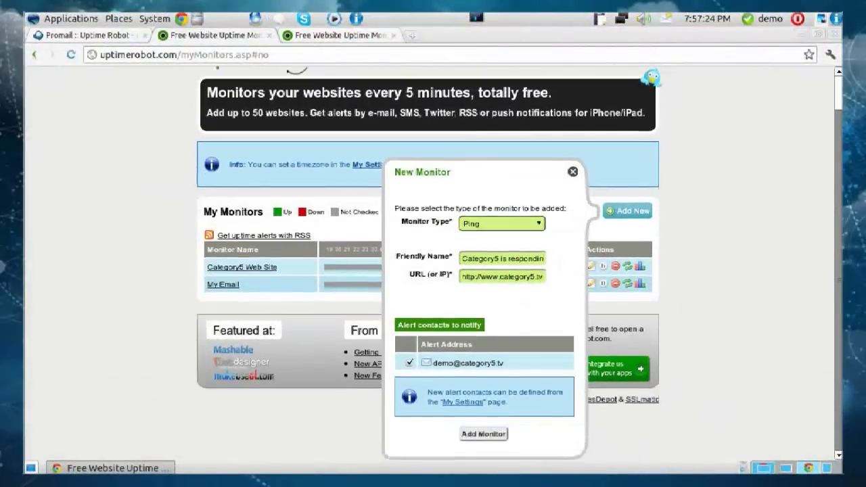
{"action": "key", "text": "Return"}
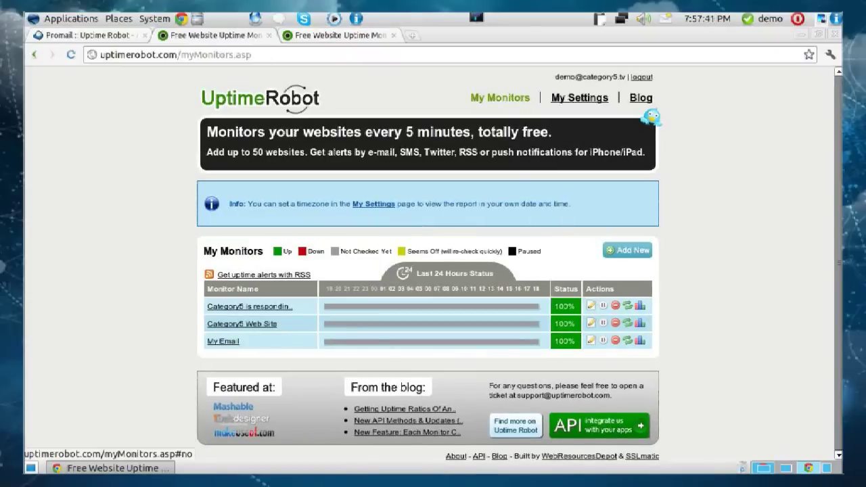
Start a new TCP Ports monitor watching port HTTP (80)
{"action": "left_click", "coordinate": [627, 250]}
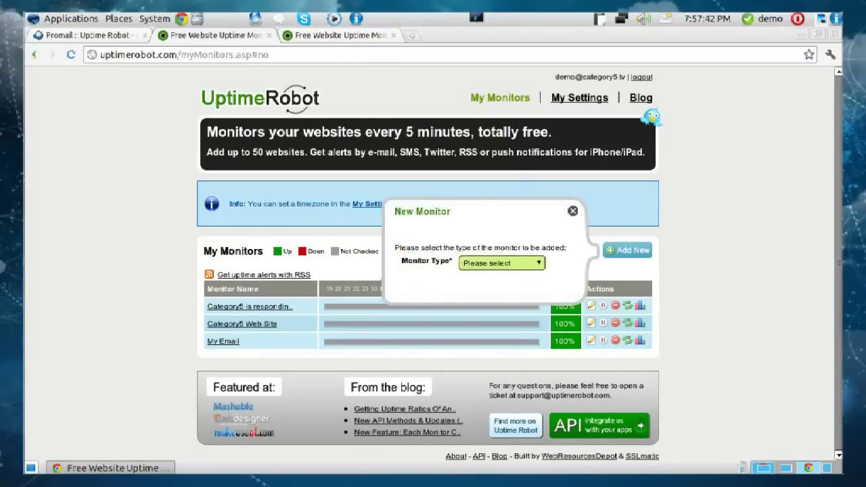
{"action": "left_click", "coordinate": [501, 263]}
{"action": "left_click", "coordinate": [488, 334]}
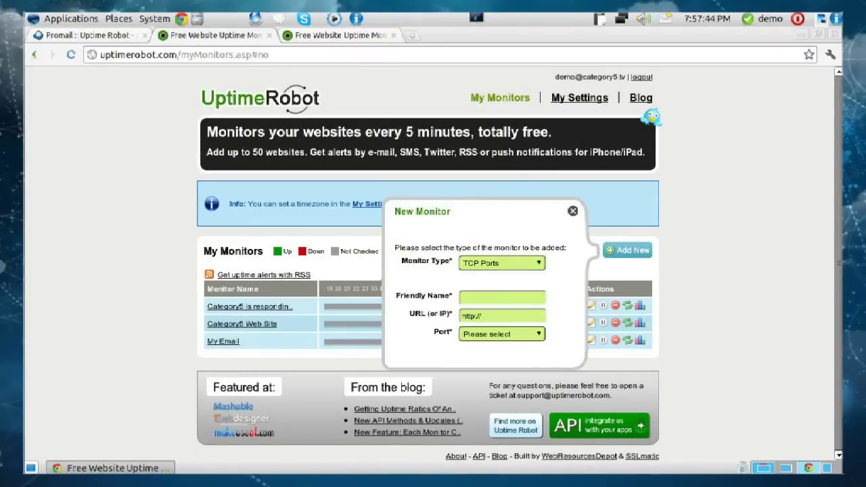
{"action": "left_click", "coordinate": [501, 334]}
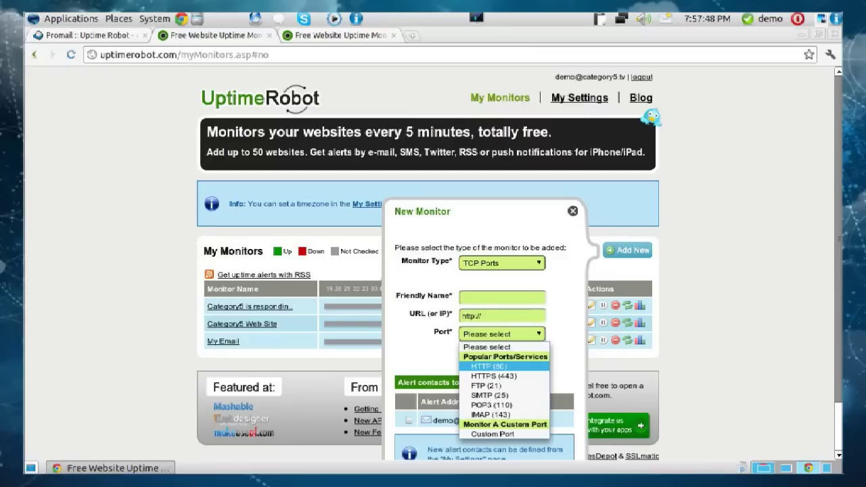
{"action": "key", "text": "Return"}
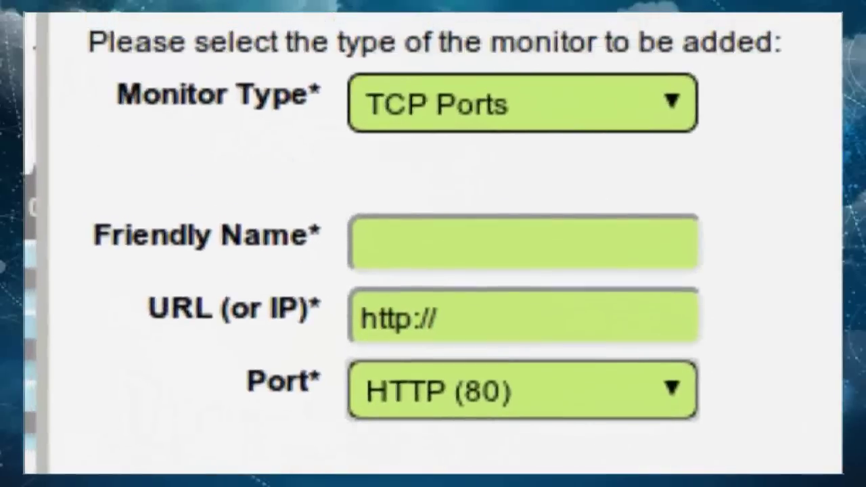
Enter the personal website address, name it 'My Personal Web Site', and enable alerts
{"action": "left_click", "coordinate": [438, 318]}
{"action": "type", "text": "www."}
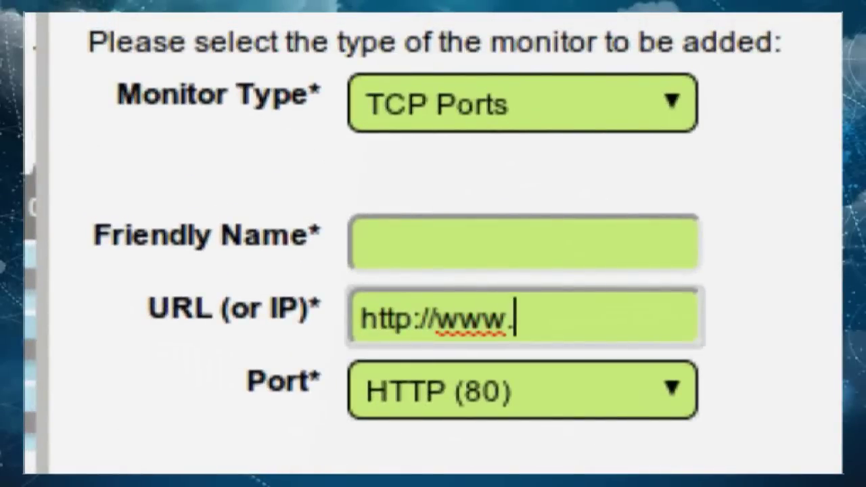
{"action": "type", "text": "robbieferguson.net"}
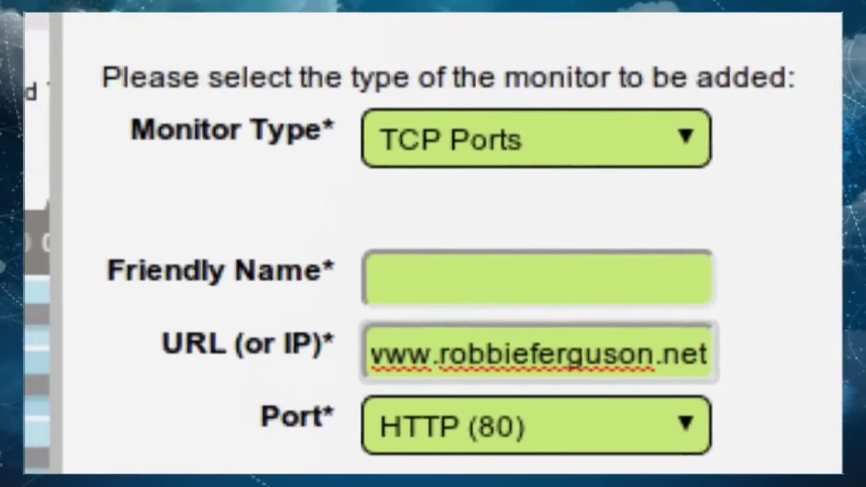
{"action": "left_click", "coordinate": [379, 242]}
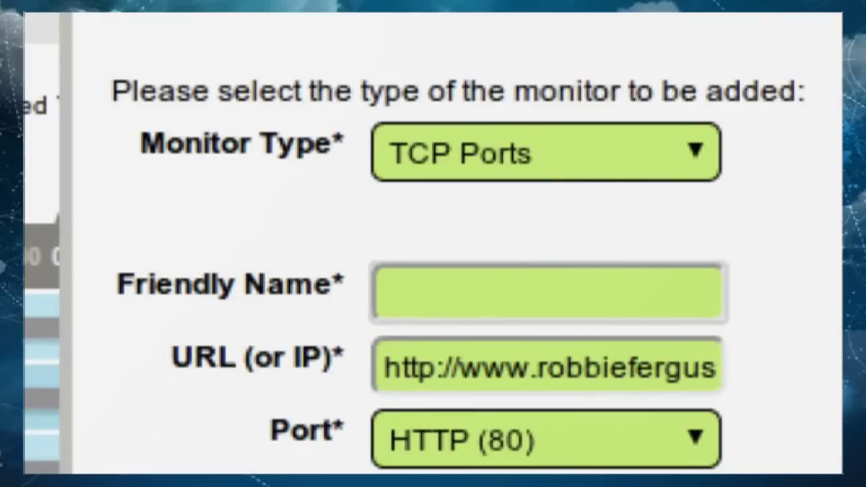
{"action": "type", "text": "My Personal We"}
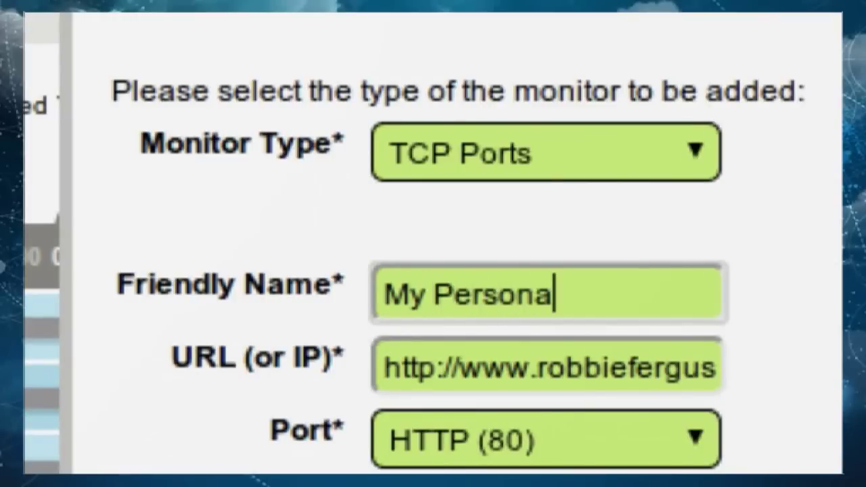
{"action": "type", "text": "b Site"}
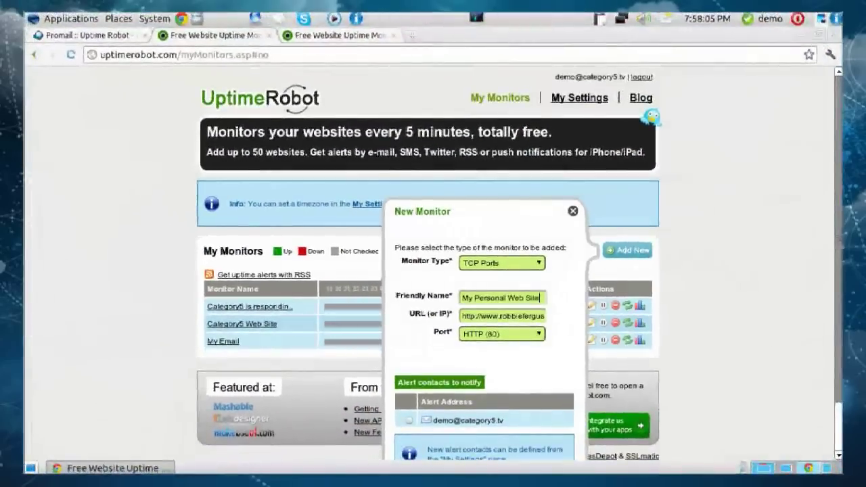
{"action": "left_click", "coordinate": [409, 420]}
{"action": "scroll", "coordinate": [409, 420], "scroll_direction": "down", "scroll_amount": 1}
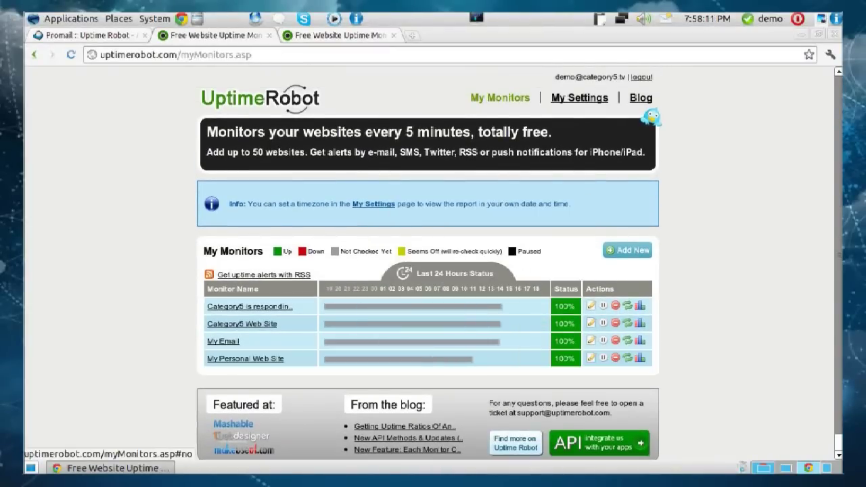
Start a new TCP Ports monitor with Custom Port chosen as the port
{"action": "left_click", "coordinate": [627, 250]}
{"action": "left_click", "coordinate": [501, 262]}
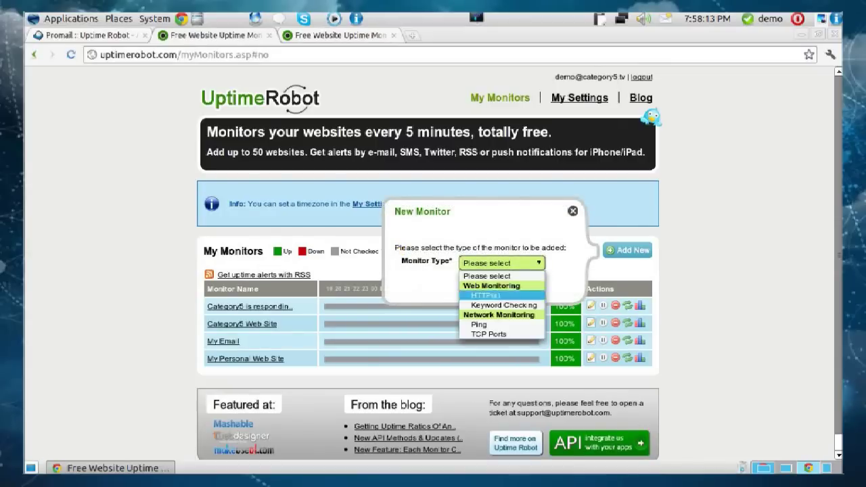
{"action": "left_click", "coordinate": [488, 334]}
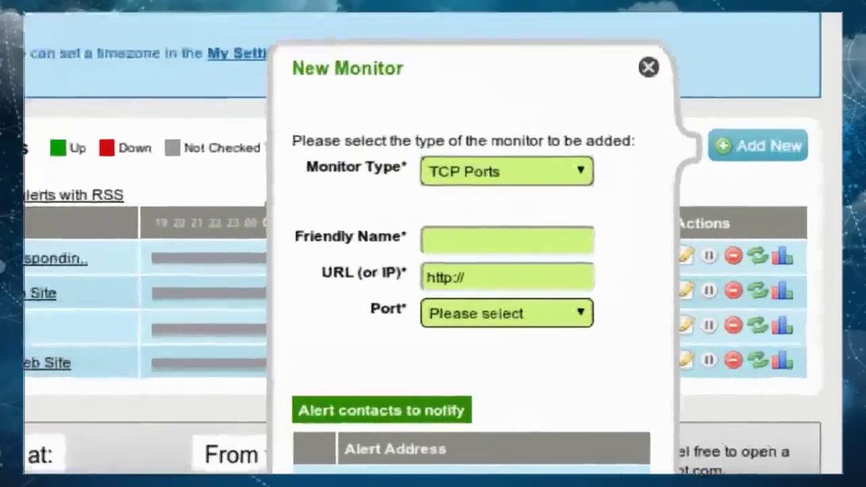
{"action": "left_click", "coordinate": [501, 333]}
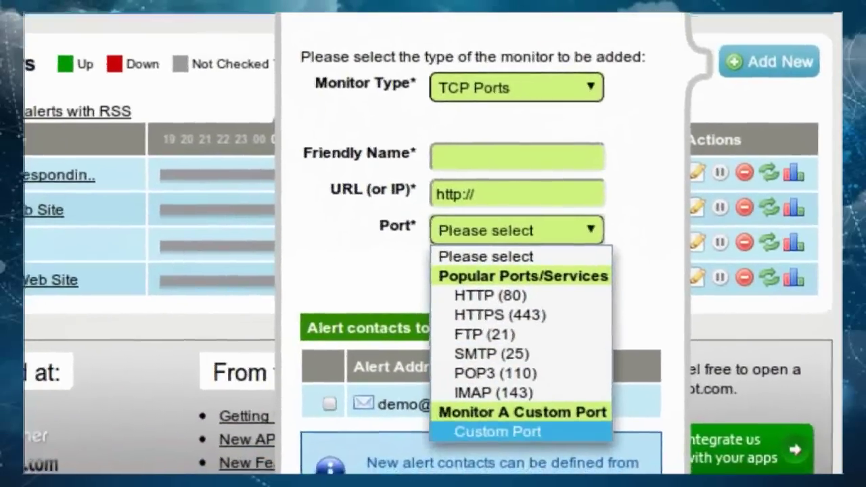
{"action": "left_click", "coordinate": [498, 432]}
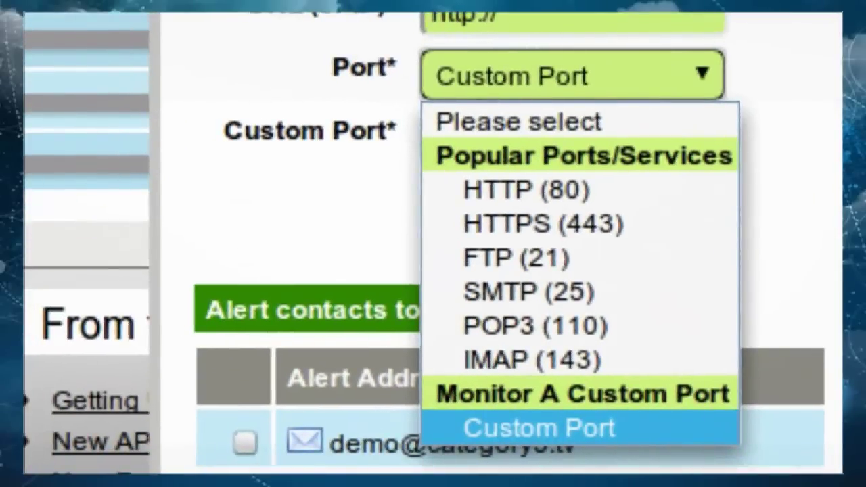
Enter 1234 as the custom port number
{"action": "key", "text": "Return"}
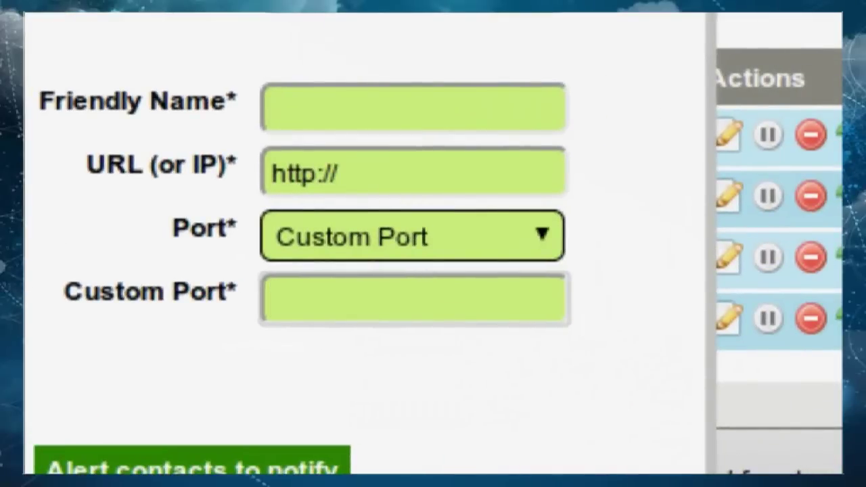
{"action": "type", "text": "22"}
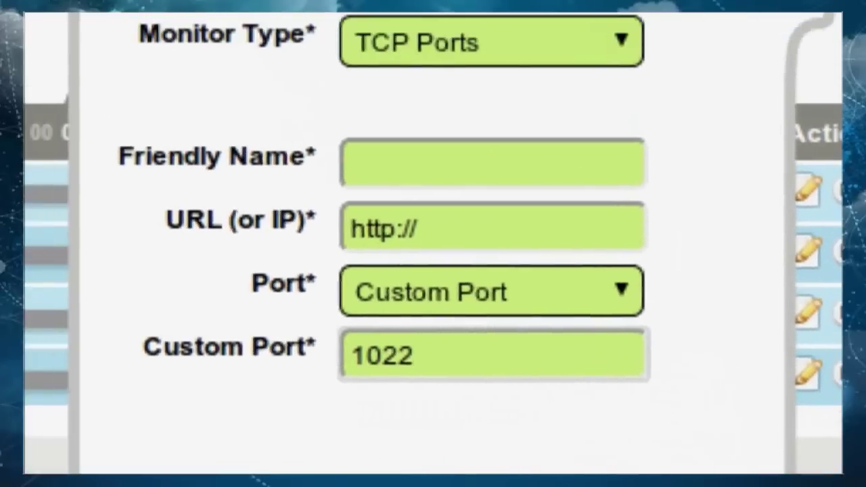
{"action": "key", "text": "ctrl+a"}
{"action": "type", "text": "123"}
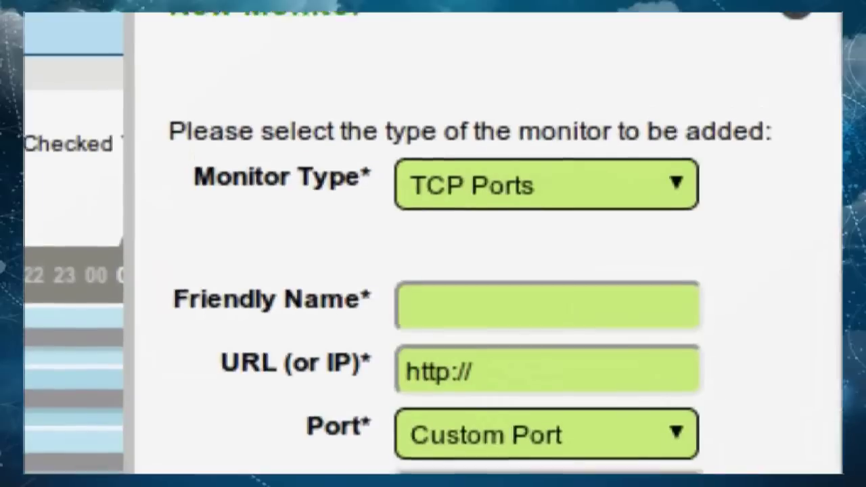
{"action": "left_click", "coordinate": [406, 163]}
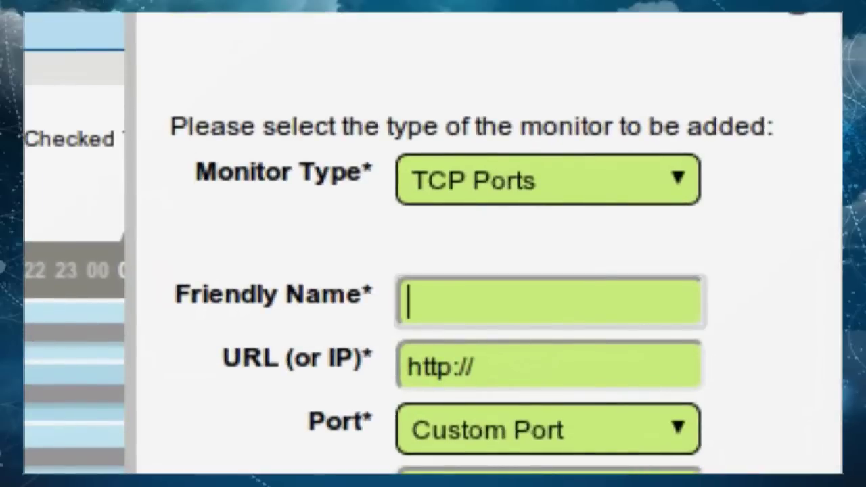